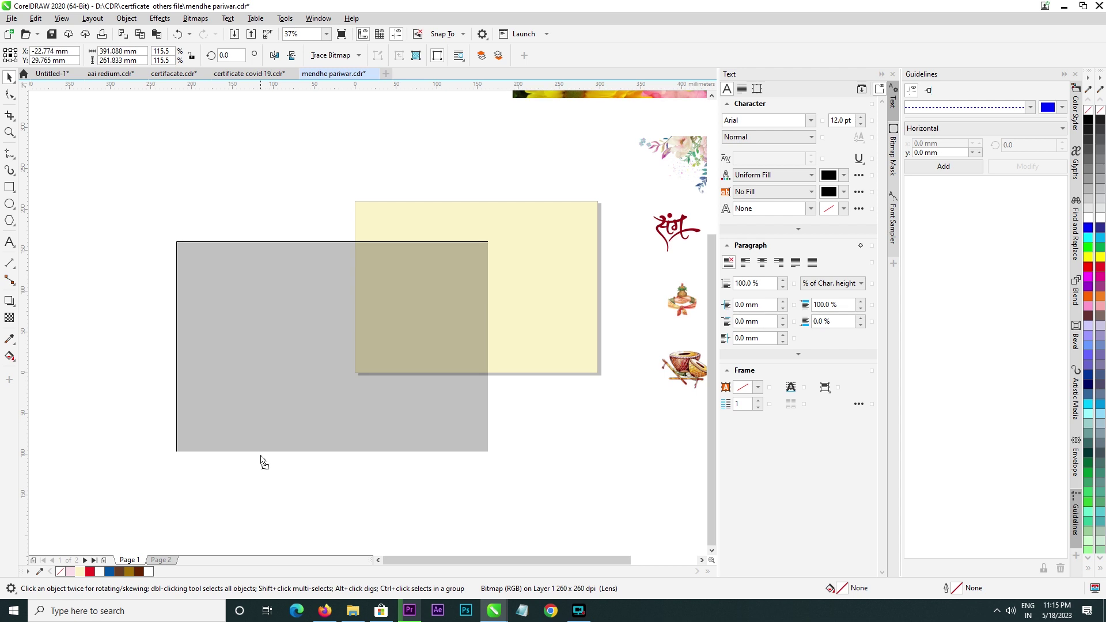
PowerClip the yellow and orange flower photo inside the cream page-sized rectangle
right_click(179, 258)
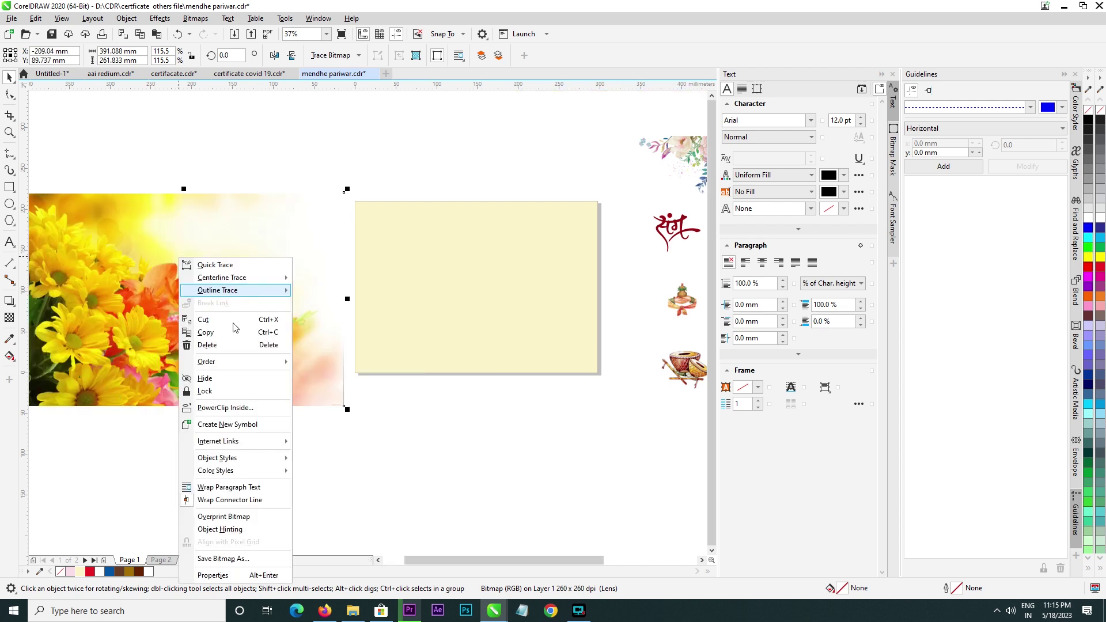
left_click(226, 408)
left_click(470, 329)
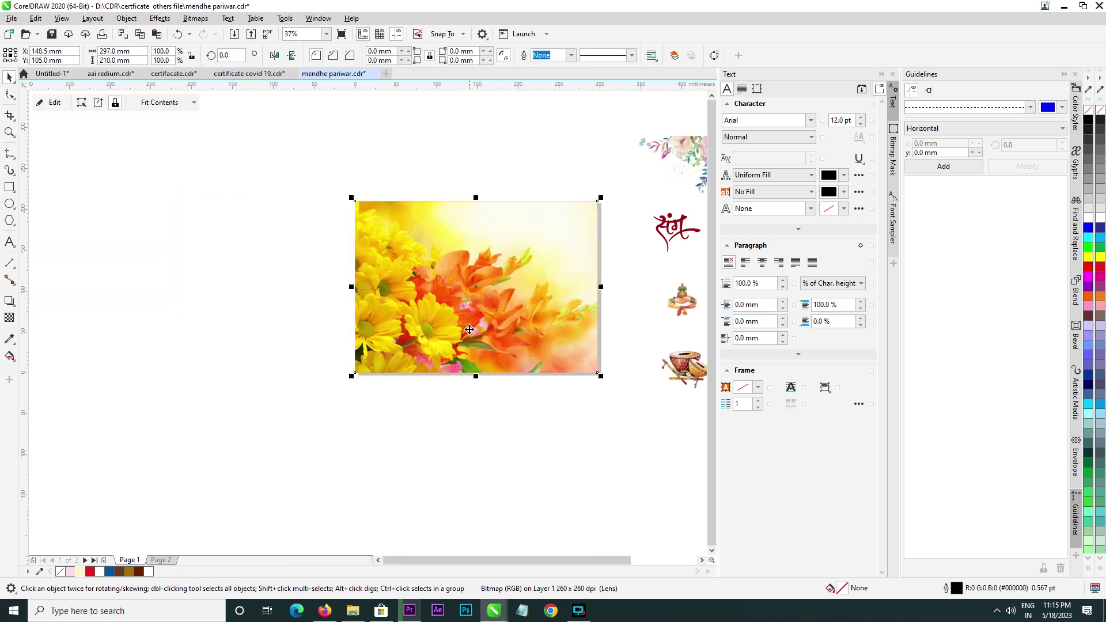
key("Escape")
Add the blurred pale-yellow overlay image to the card's PowerClip frame with the flower photo
double_click(690, 148)
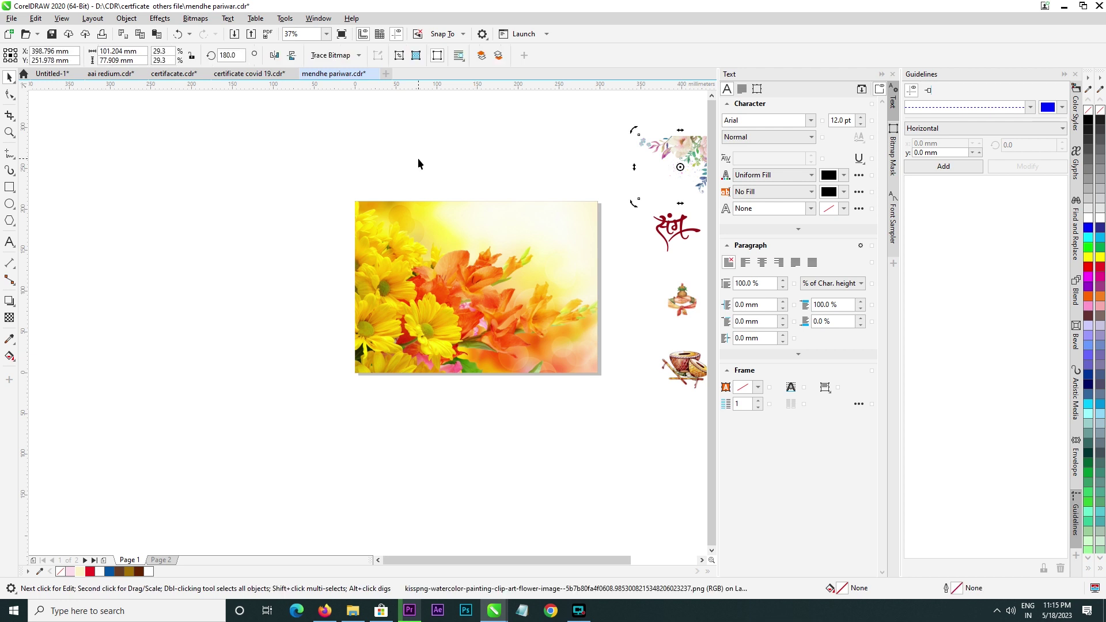
scroll(418, 225, "down", 1)
scroll(417, 219, "down", 2)
right_click(620, 212)
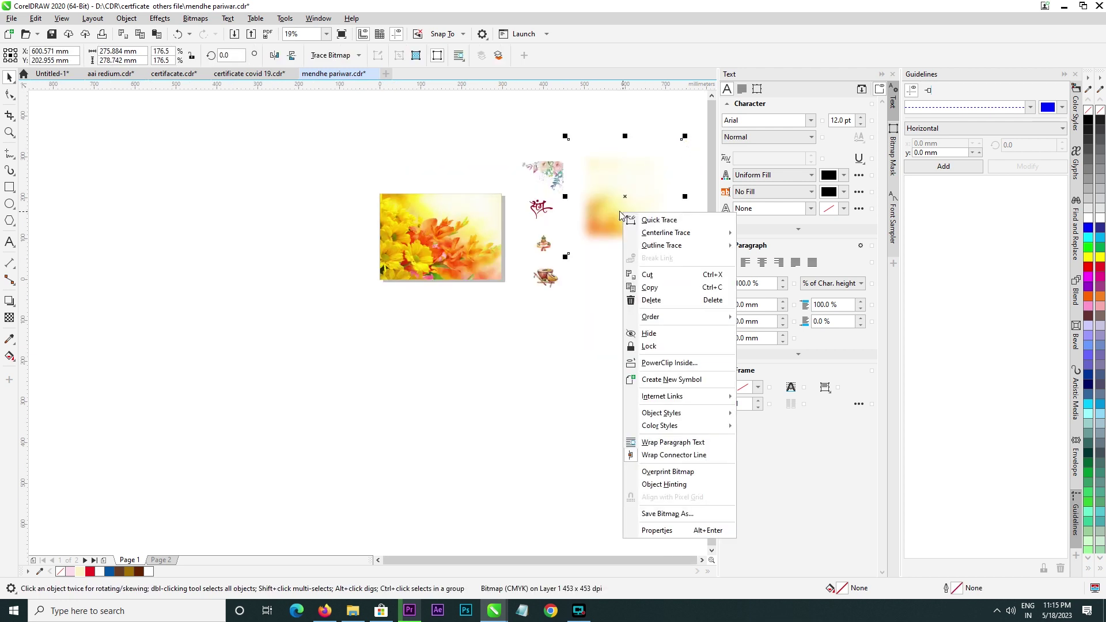
left_click(669, 363)
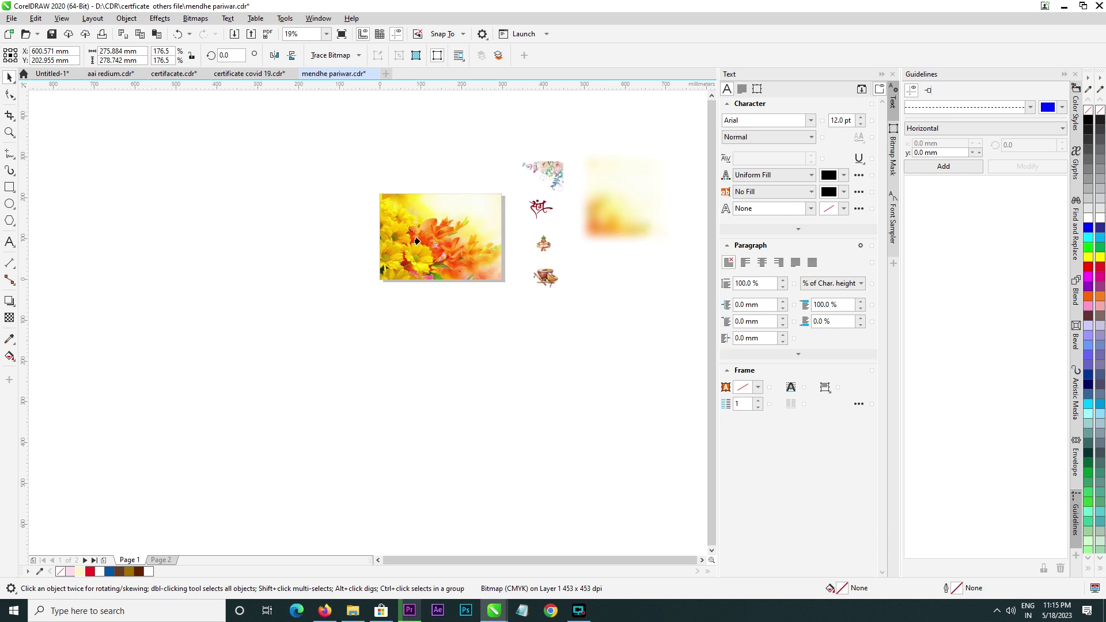
left_click(436, 238)
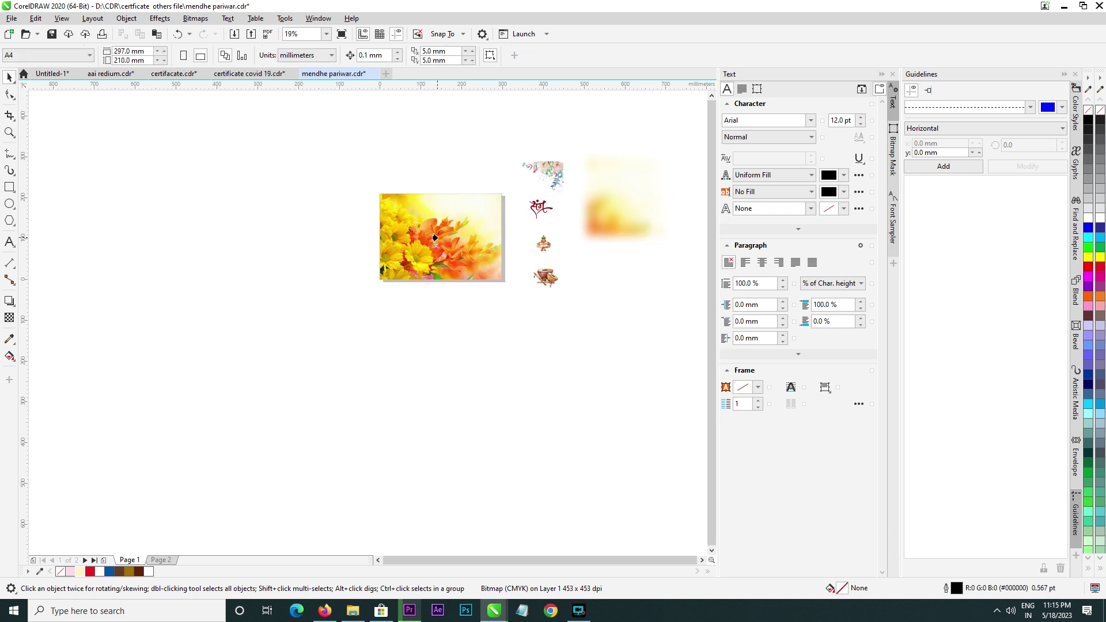
Edit the card's PowerClip contents and enlarge the blurred overlay image to about 190%
left_click(437, 237, "ctrl")
scroll(437, 238, "up", 2)
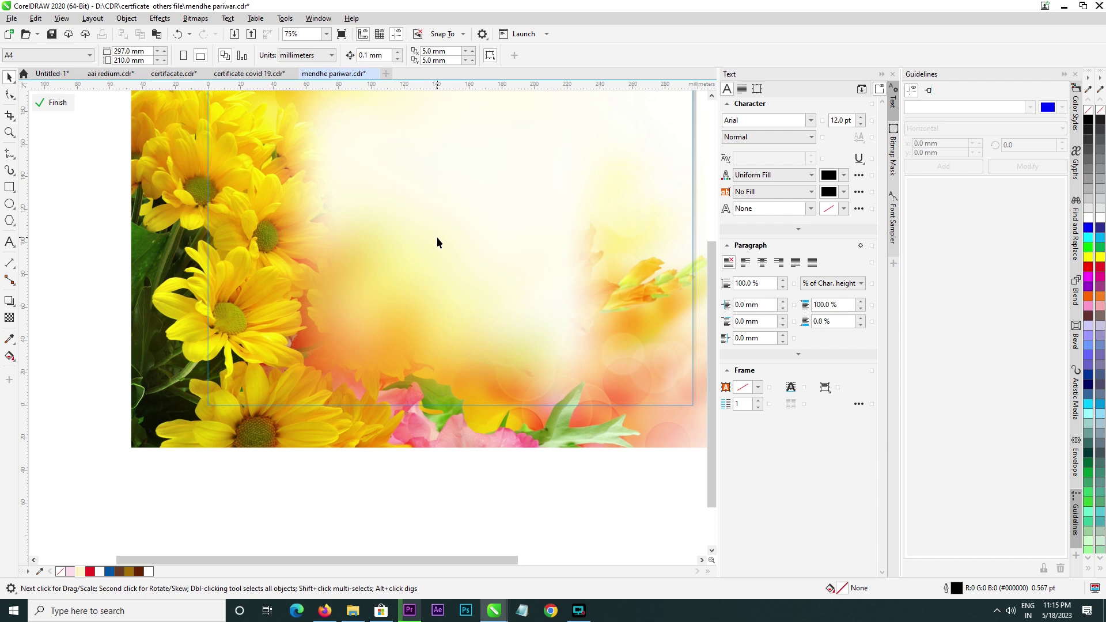
left_click(436, 237)
scroll(436, 237, "down", 1)
left_click_drag(478, 236, 506, 247)
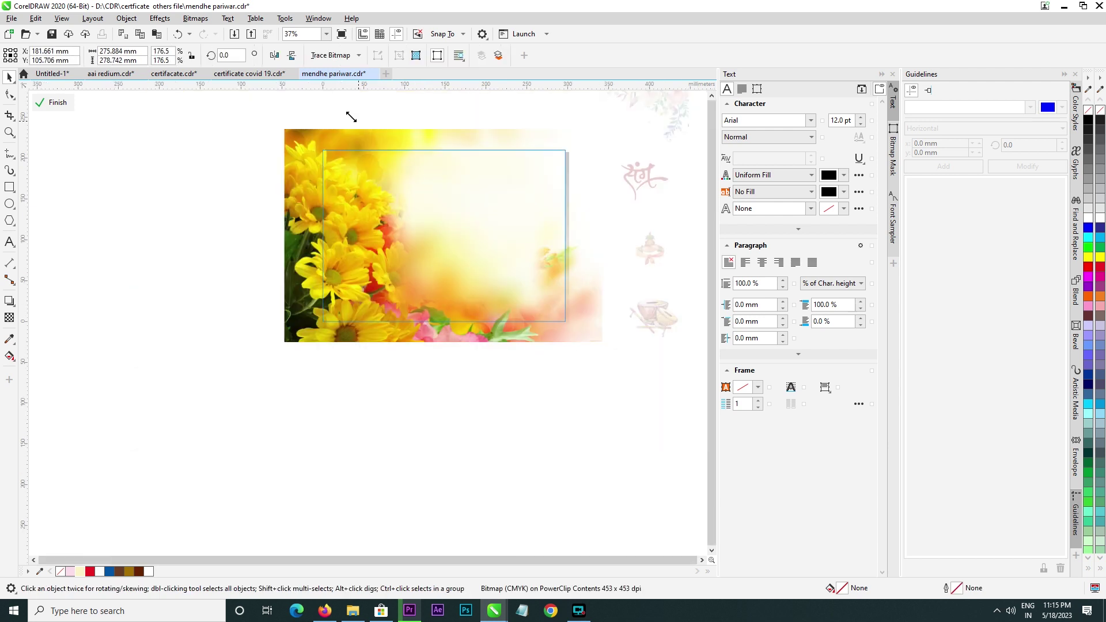
left_click_drag(351, 117, 349, 112)
Centre the blurred overlay at about X 158 mm, Y 121 mm over the flowers and finish editing the PowerClip
mouse_move(427, 214)
left_mouse_down()
mouse_move(389, 203)
mouse_move(443, 229)
left_mouse_up()
left_click_drag(382, 157, 467, 211)
left_click(467, 211)
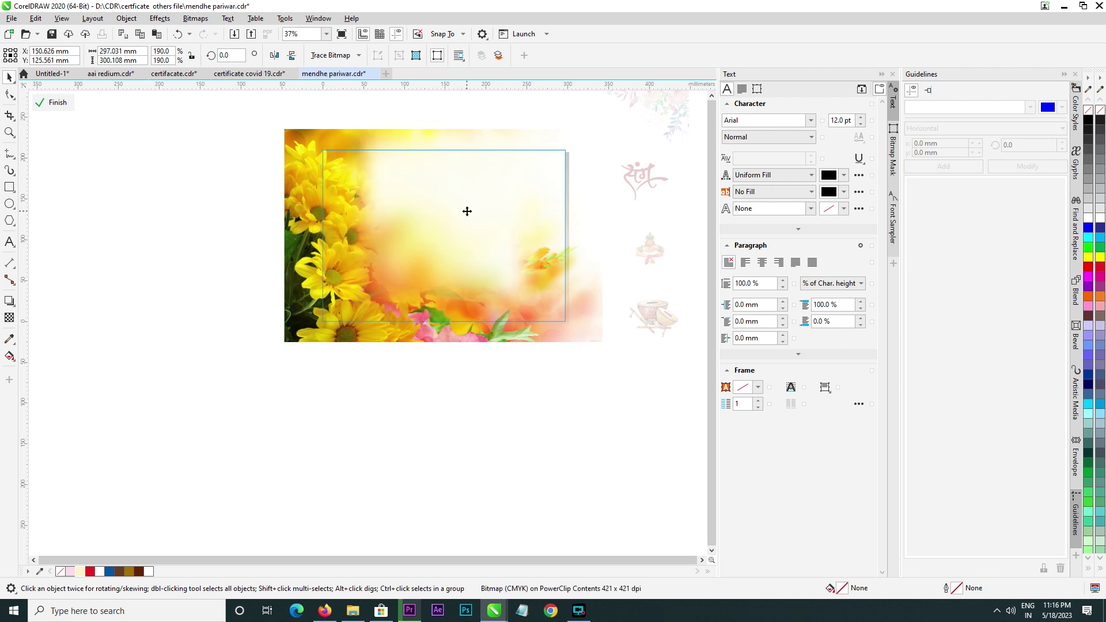
left_click_drag(467, 212, 473, 216)
left_click(473, 216)
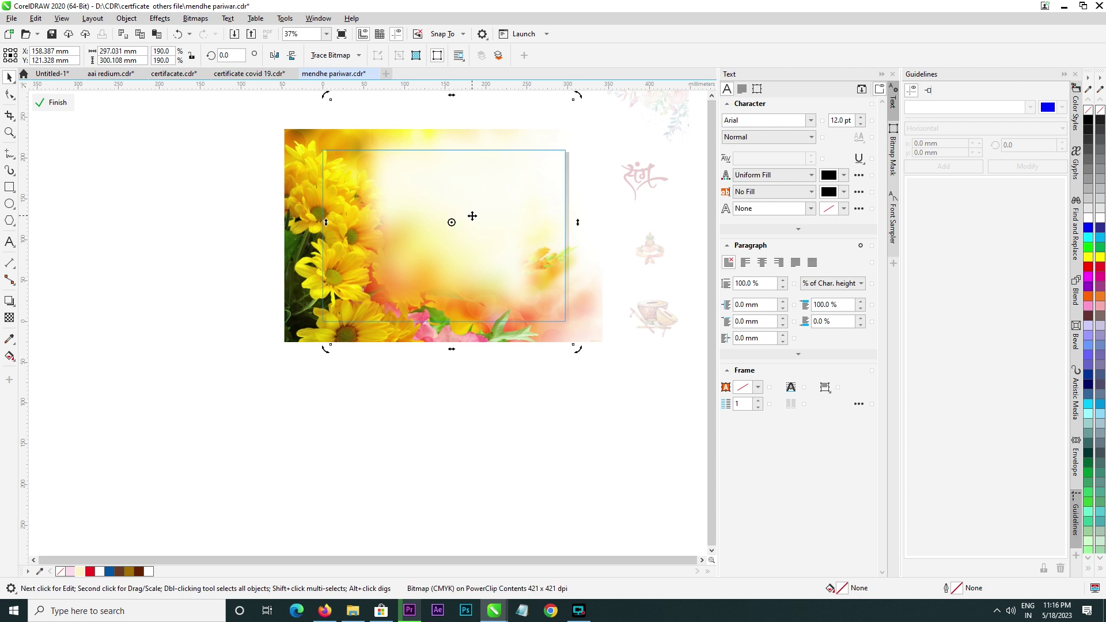
left_click(591, 269, "ctrl")
Place the watercolor flower clipart in the card's upper-right corner inside the PowerClip and the drum clipart in its lower-right corner
left_click_drag(664, 108, 664, 131)
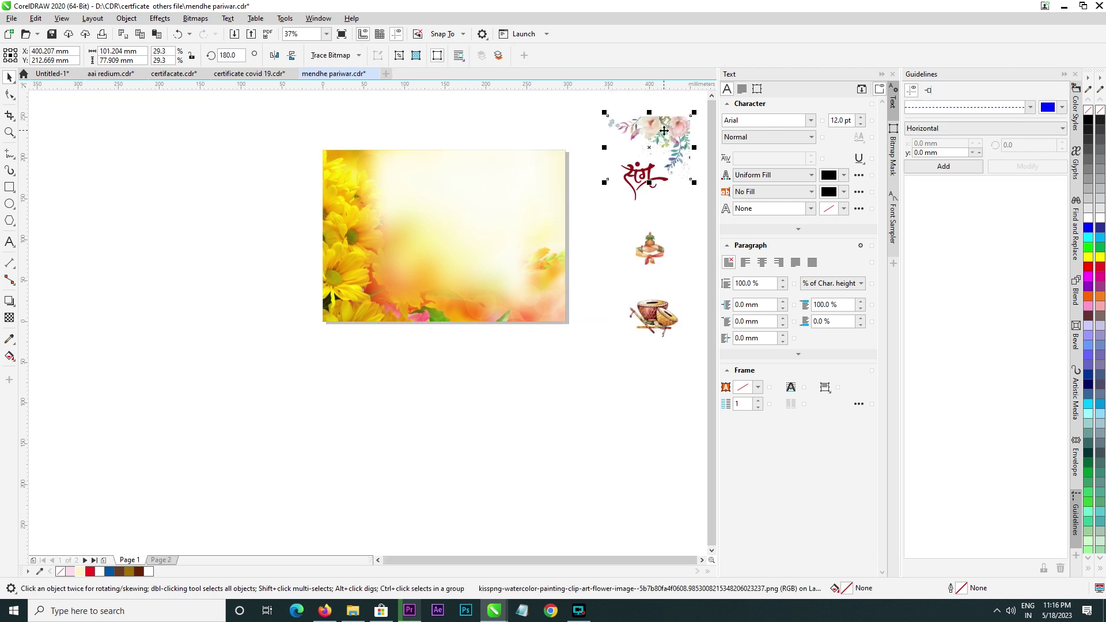
left_click_drag(664, 131, 551, 170)
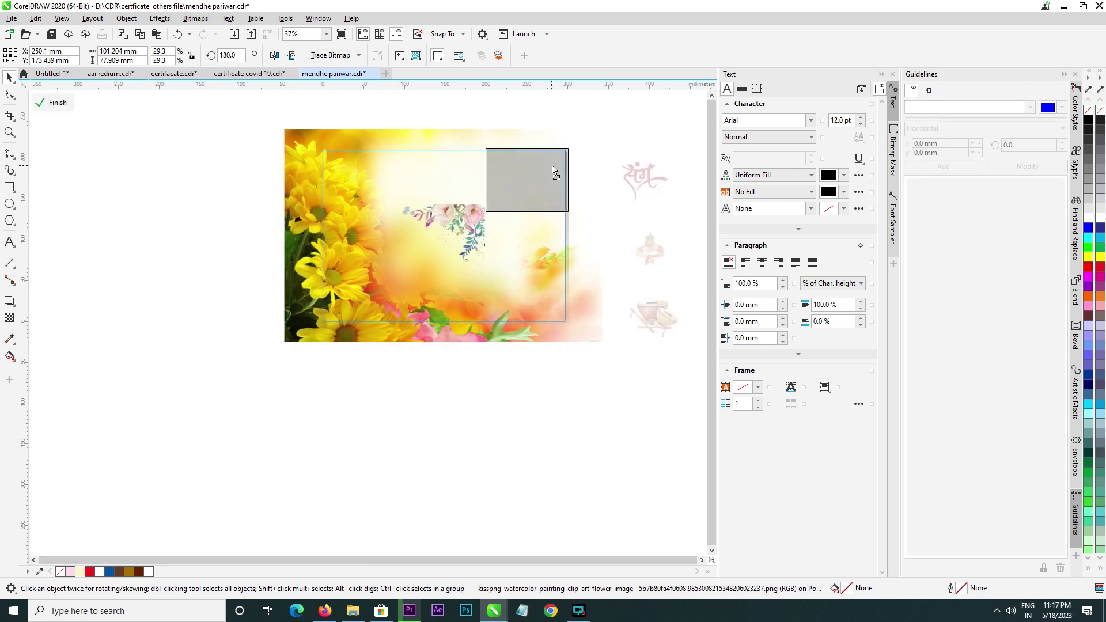
left_click_drag(552, 170, 549, 165)
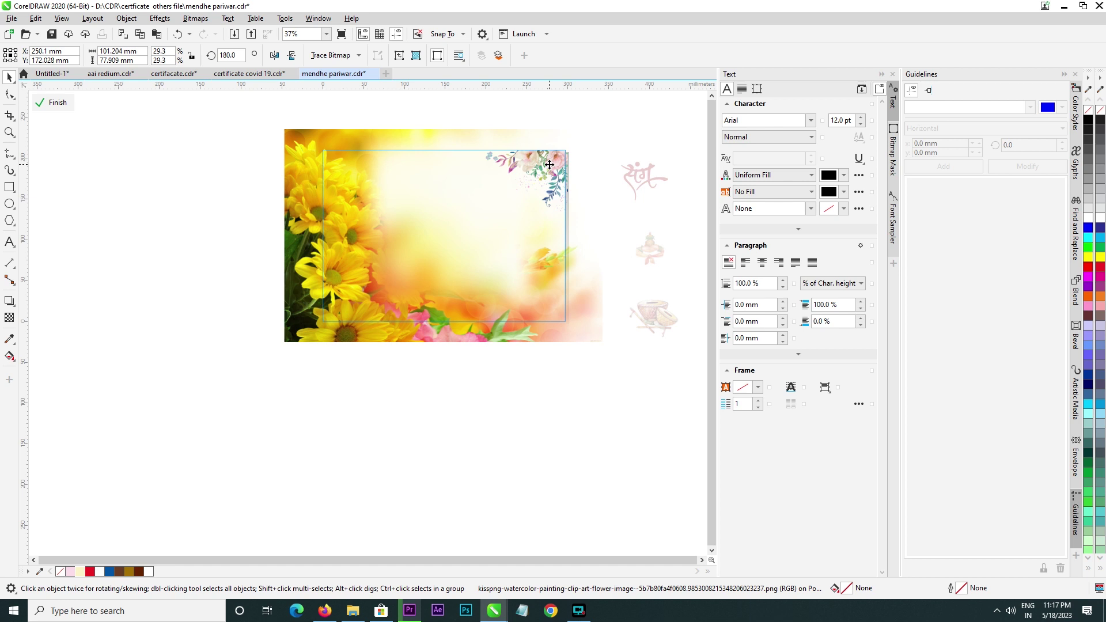
left_click(556, 305)
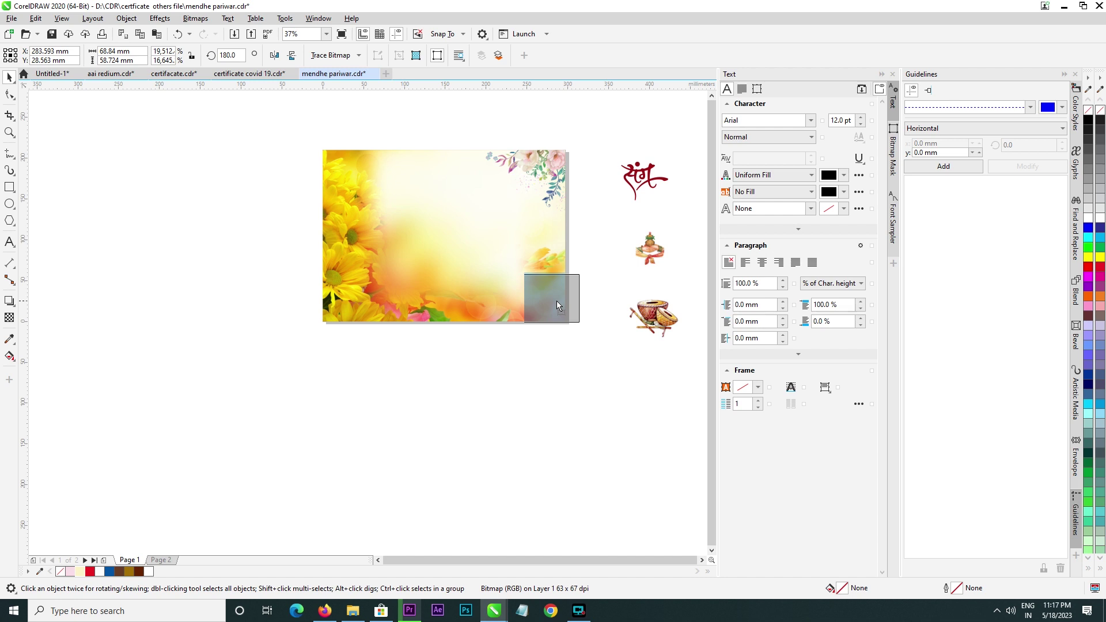
left_click_drag(556, 301, 556, 300)
Add a first name in Devanagari as artistic text on the card, using the RAJ 08 font at 48 pt
key("F8")
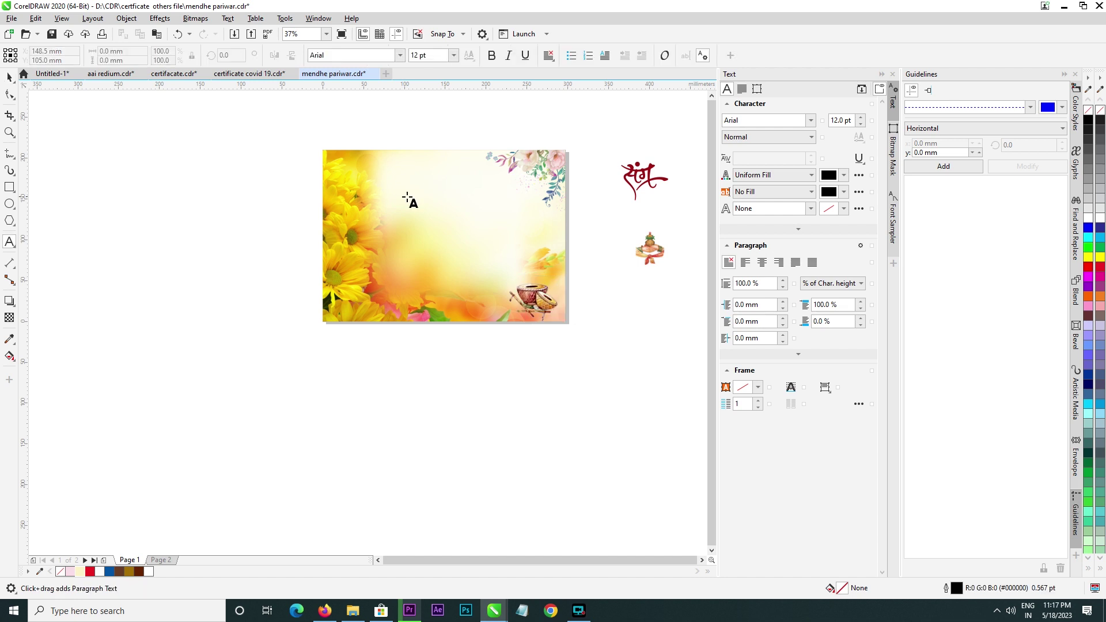
left_click(407, 198)
type("raj")
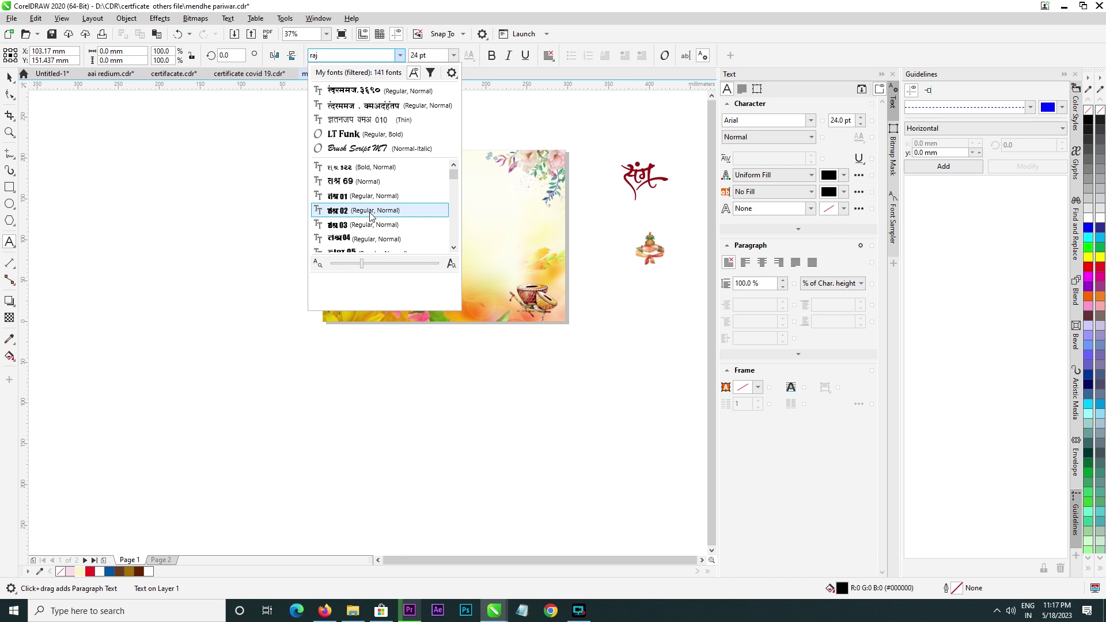
left_click(369, 210)
left_click(453, 55)
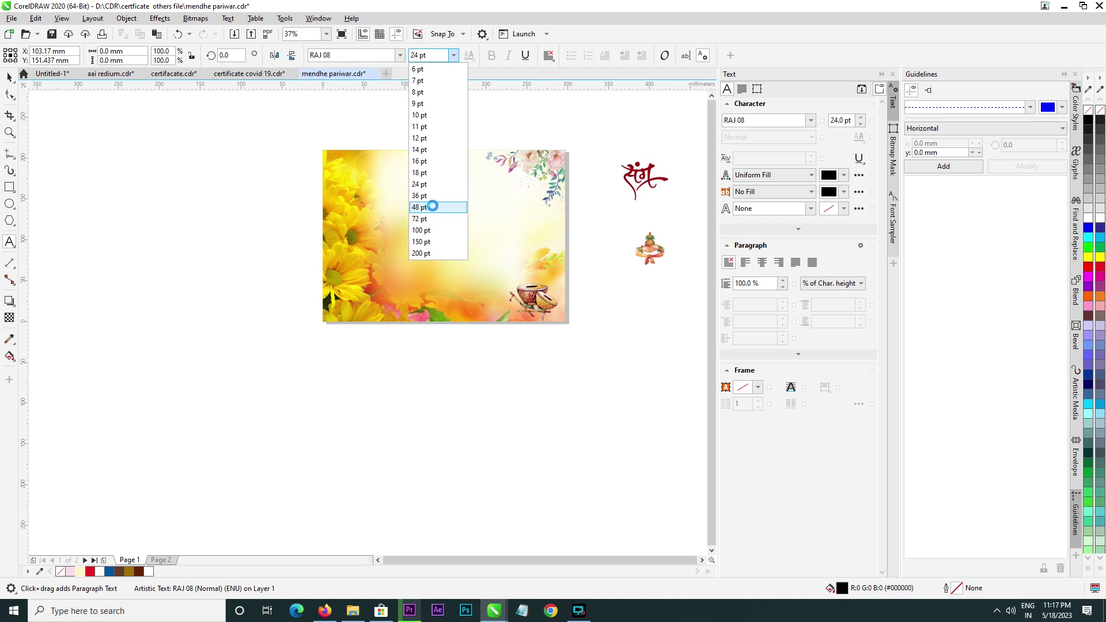
left_click(431, 206)
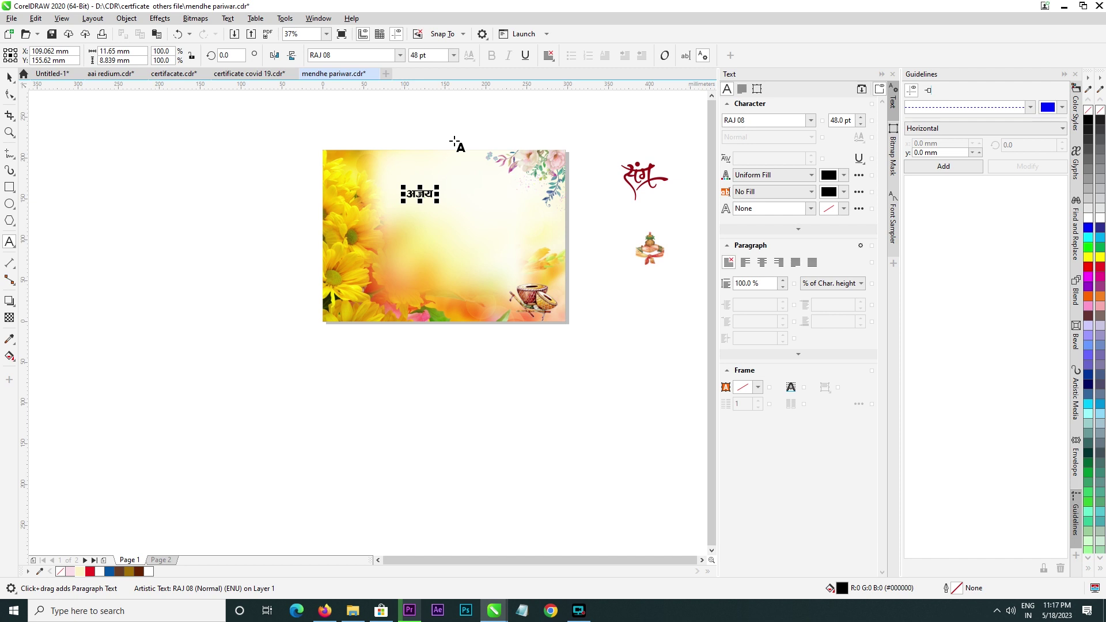
Enlarge the name text to about 117 mm wide, fill it red (#FF0000) and position it in the card's upper part
left_click_drag(453, 184, 444, 189)
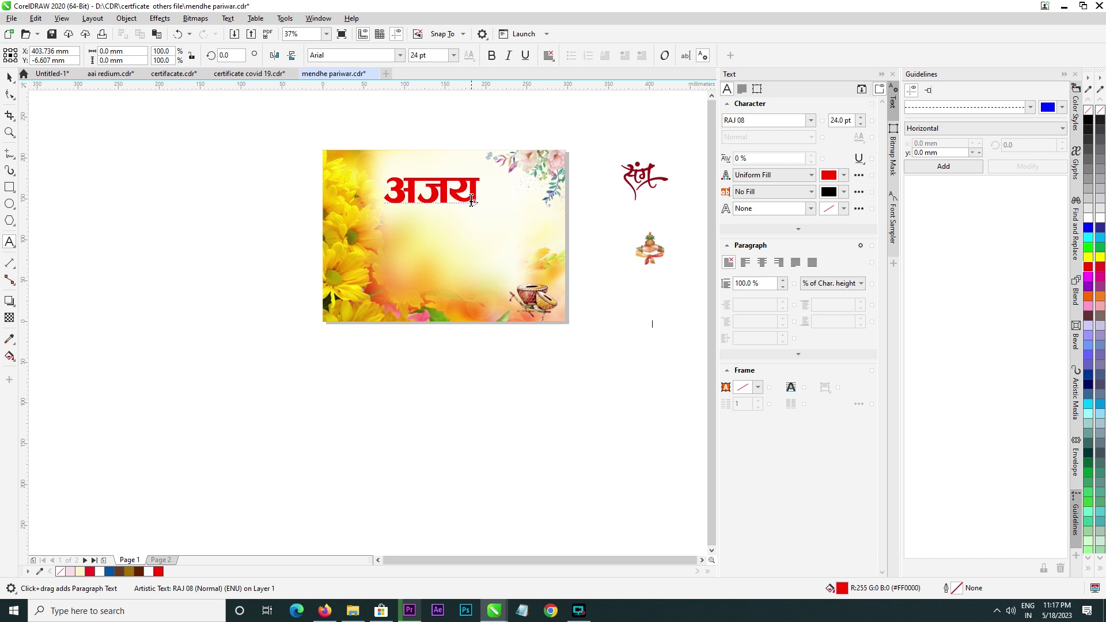
key("ctrl+space")
left_click_drag(471, 200, 435, 190)
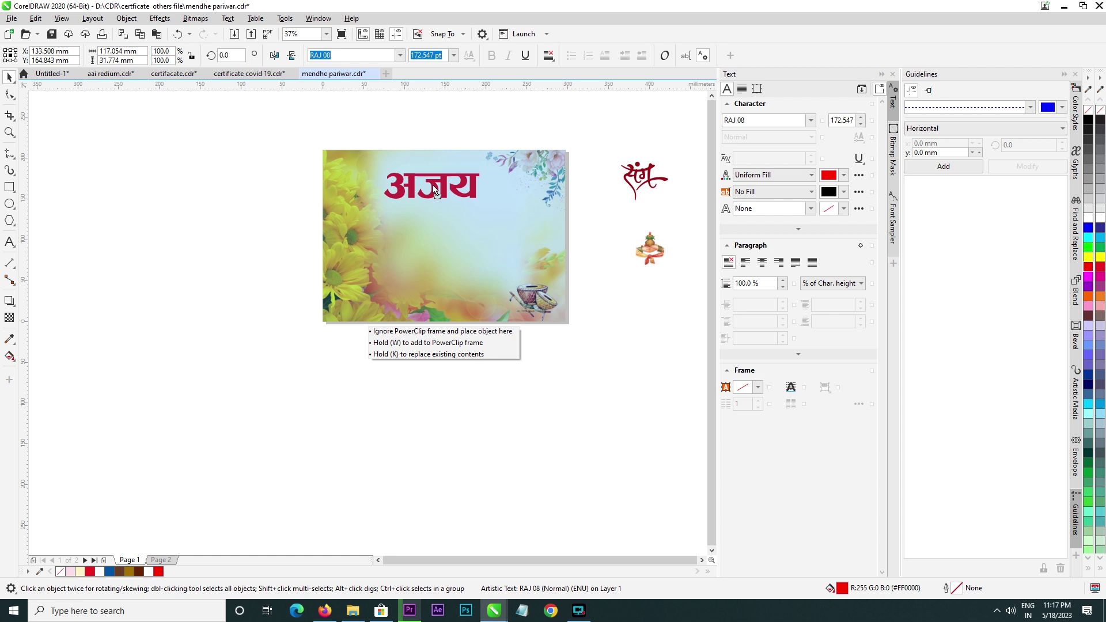
left_click_drag(435, 191, 436, 188)
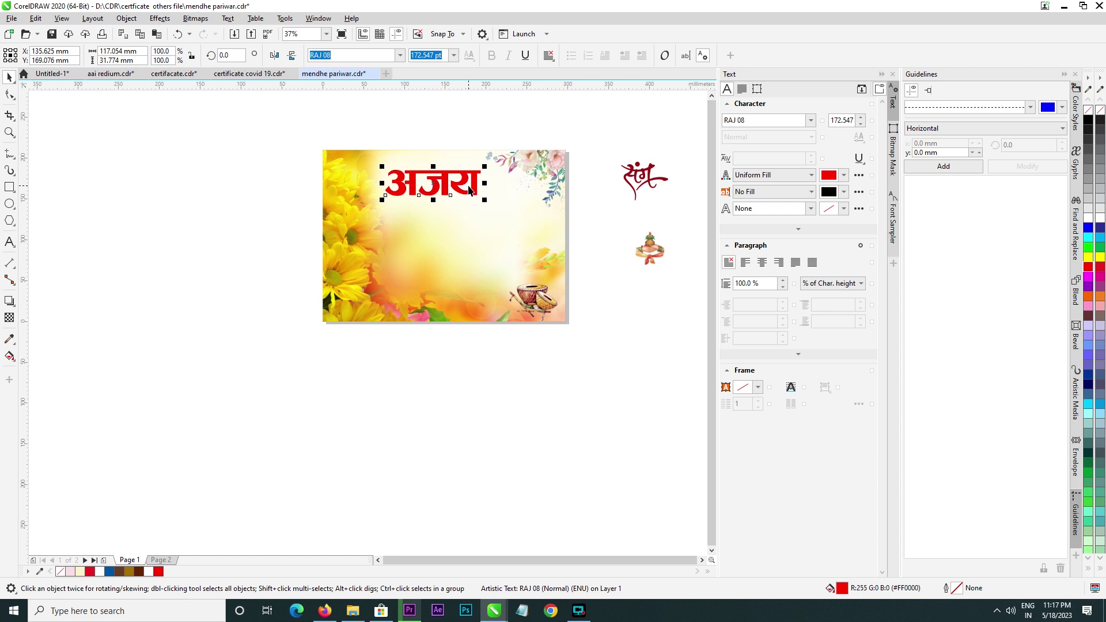
Give the red name an off-white (#FAFAFF) outline of 3 pt, set behind the fill and scaling with the object
key("F12")
left_click(480, 245)
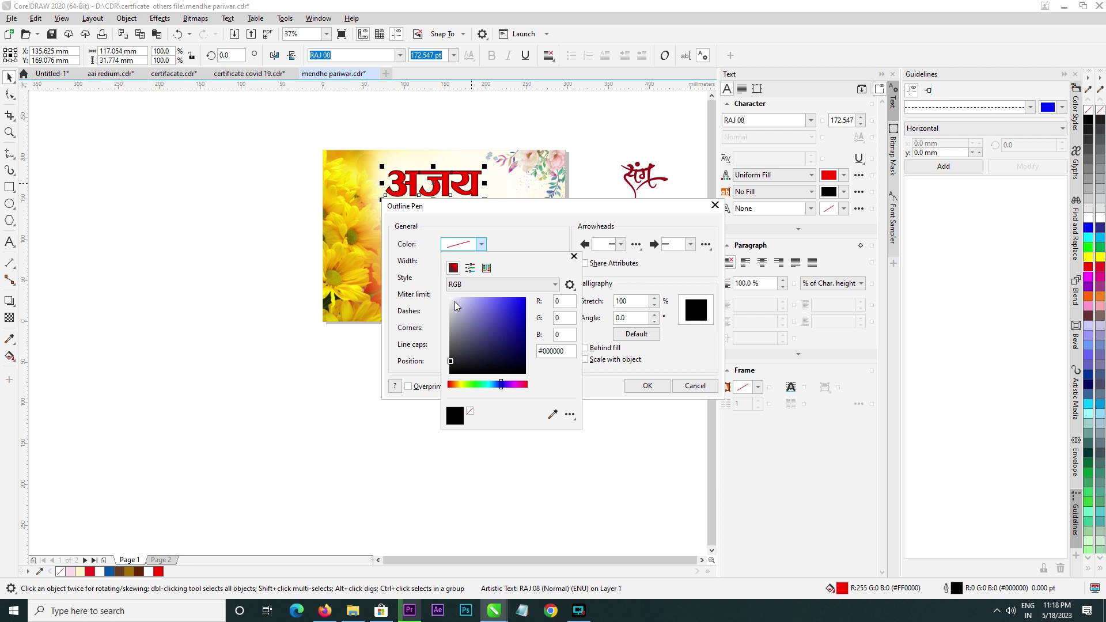
left_click(454, 302)
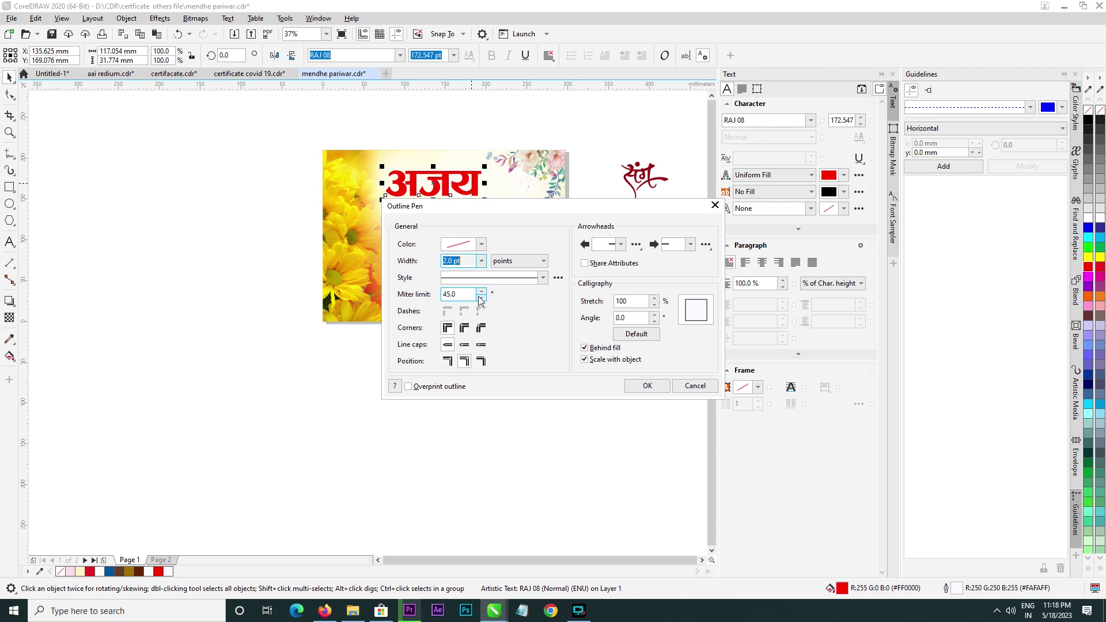
type("3")
key("Return")
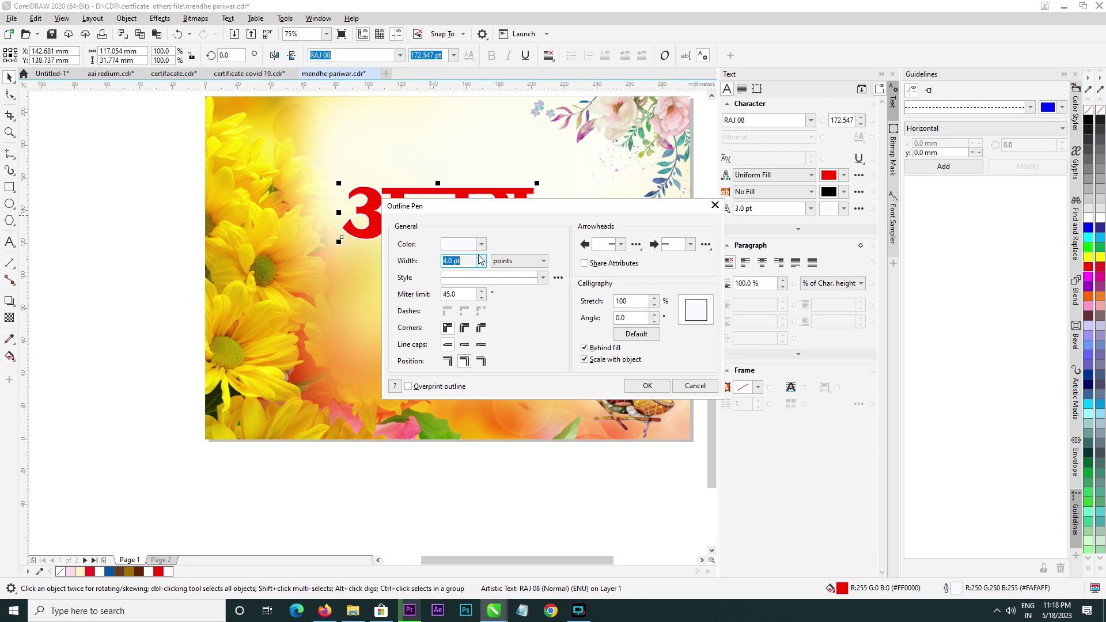
Place the संग calligraphy in the middle of the card and bring the outlined name text to below it
scroll(479, 259, "down", 1)
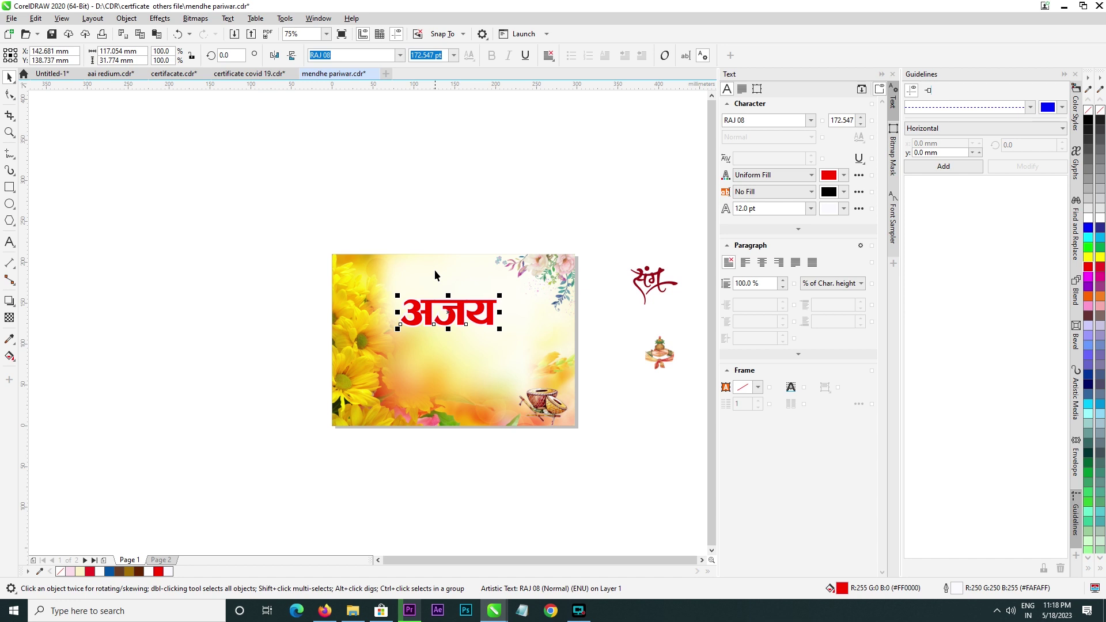
left_click_drag(651, 280, 474, 334)
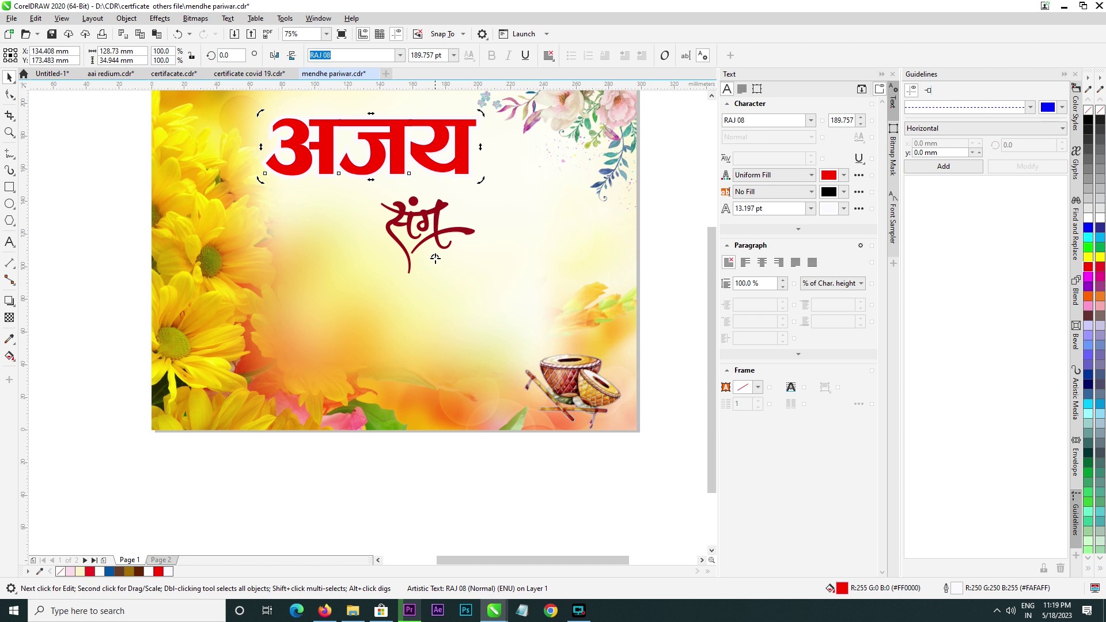
left_click_drag(372, 148, 476, 320)
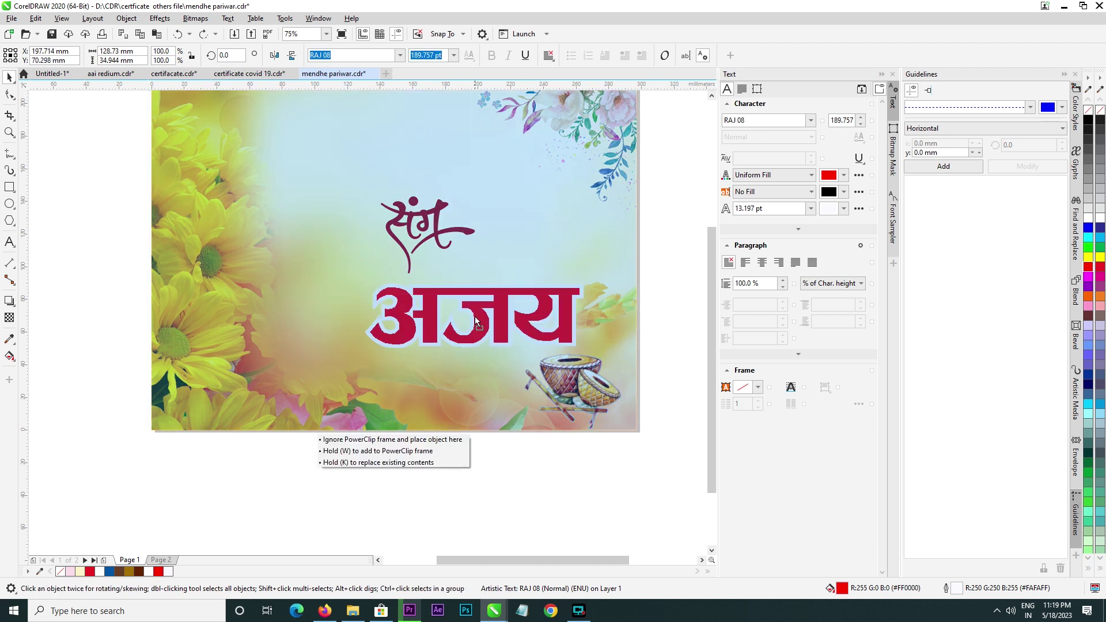